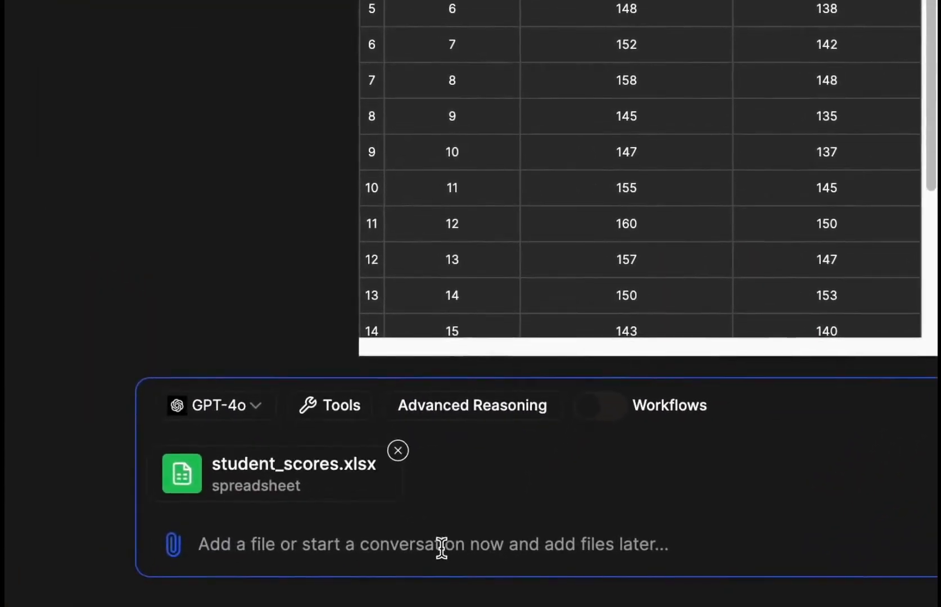
Ask the chat to preview the dataset in the attached student_scores.xlsx file.
text(preview the dataset ple)
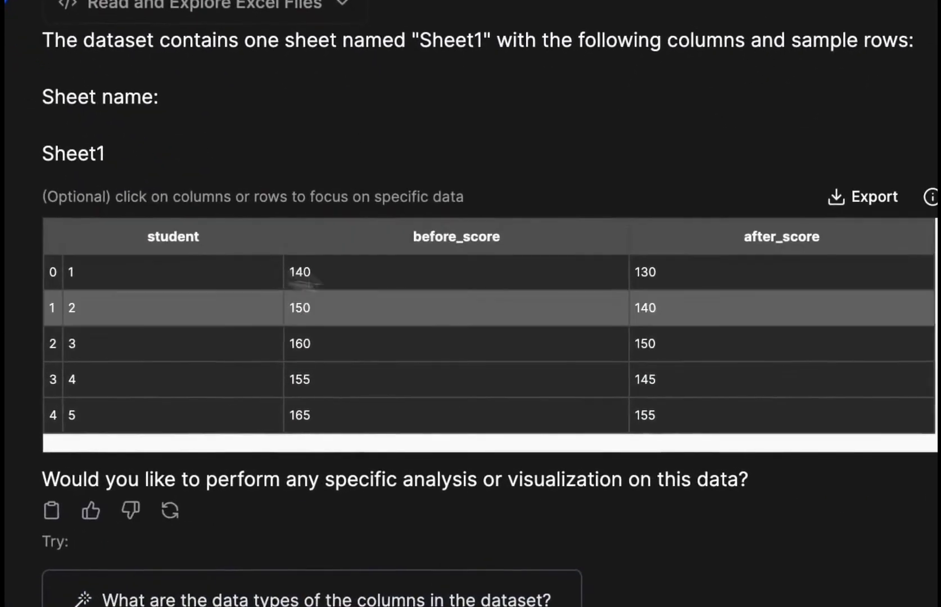
Send the request "can you provide descriptive statistics on this dataset please?".
scroll(406, 323, down, 4)
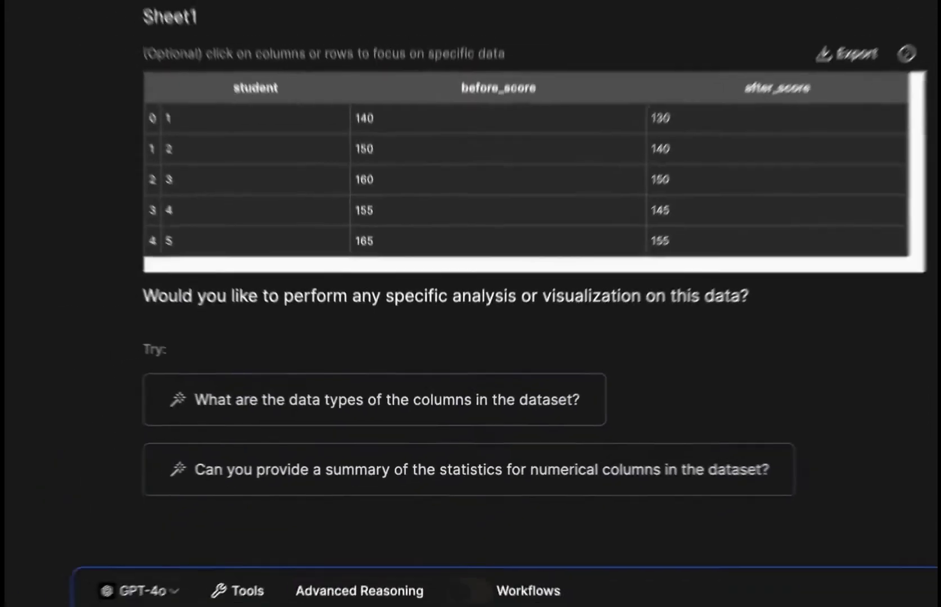
click(368, 571)
text(can you provide descriptive s)
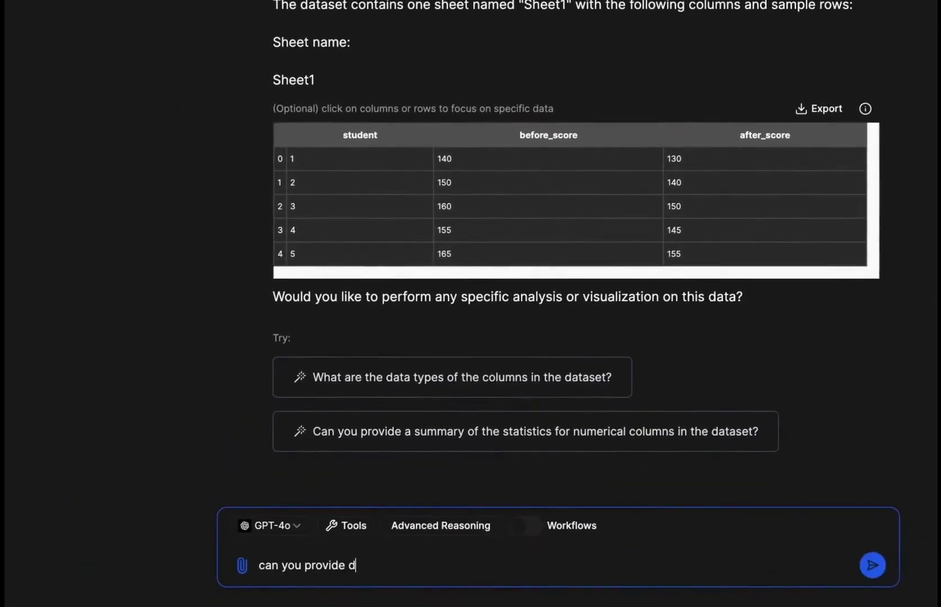
text(tatistics on this dataset please?)
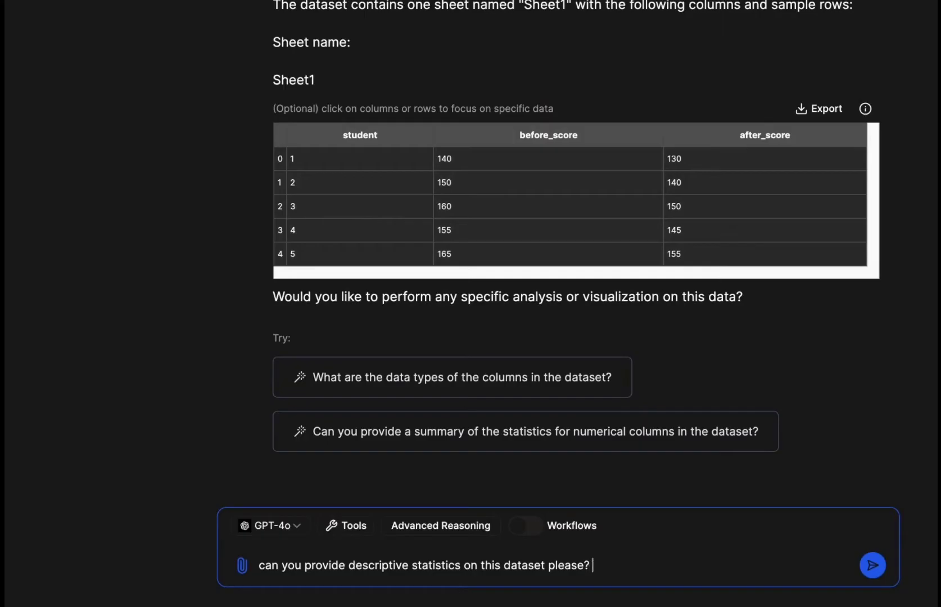
key(Return)
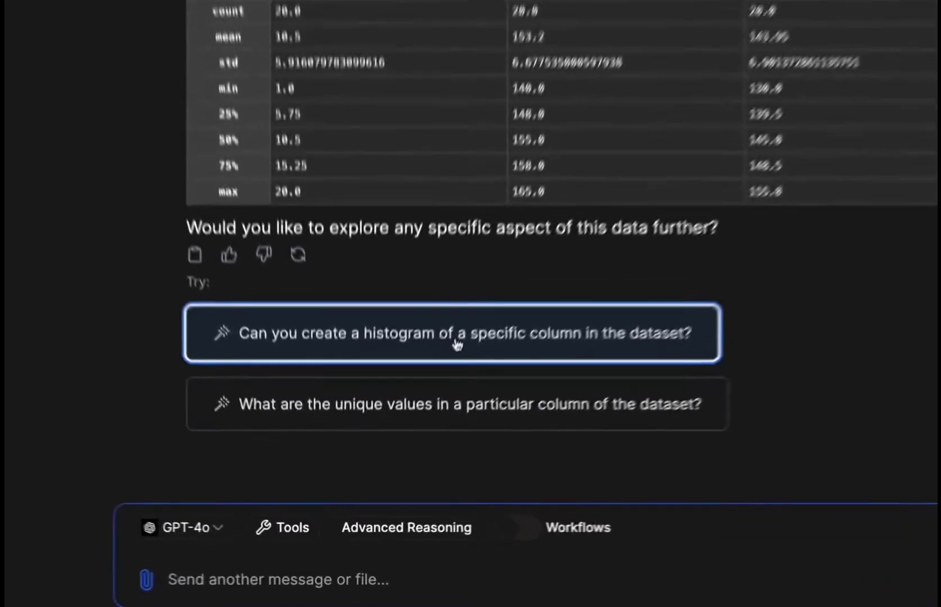
Submit the suggested histogram request and specify the before and after scores on separate graphs.
click(403, 441)
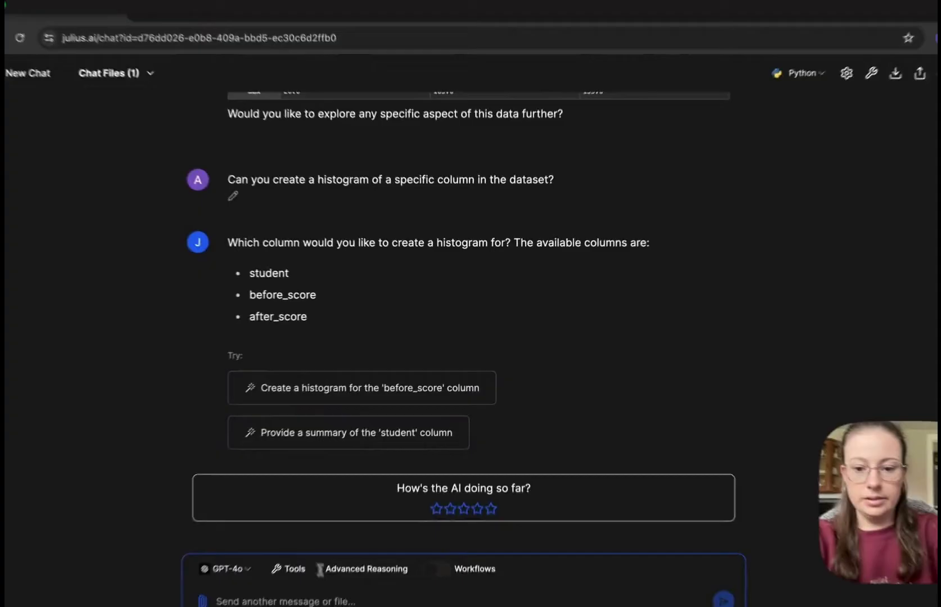
click(315, 601)
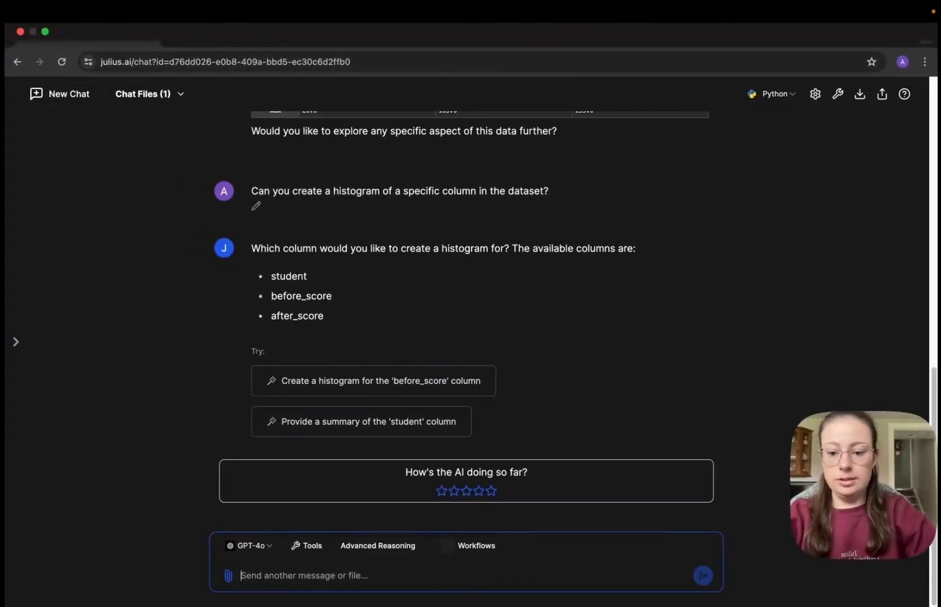
text(can you do it for the before and after sc)
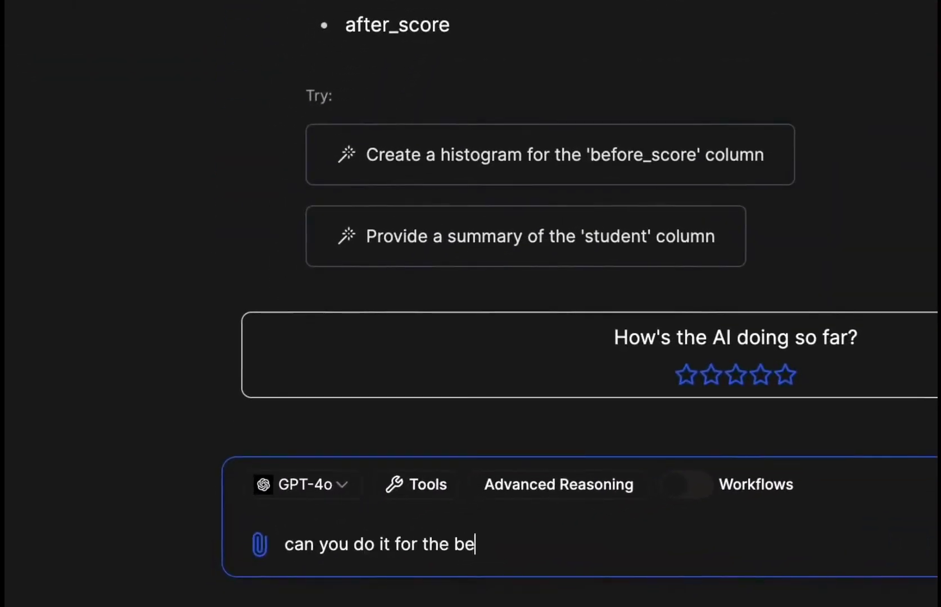
text(ore please? on separate graph)
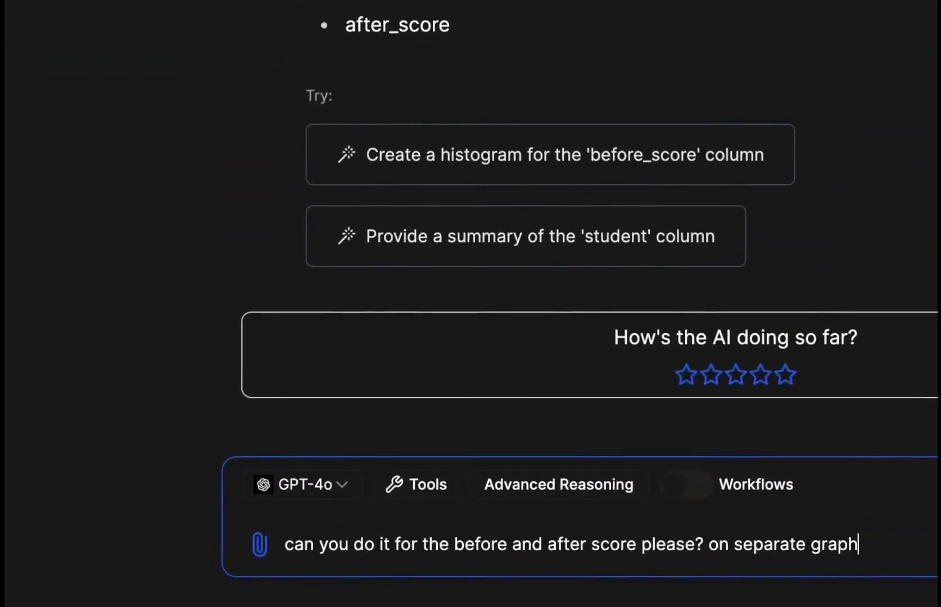
text(s)
key(Return)
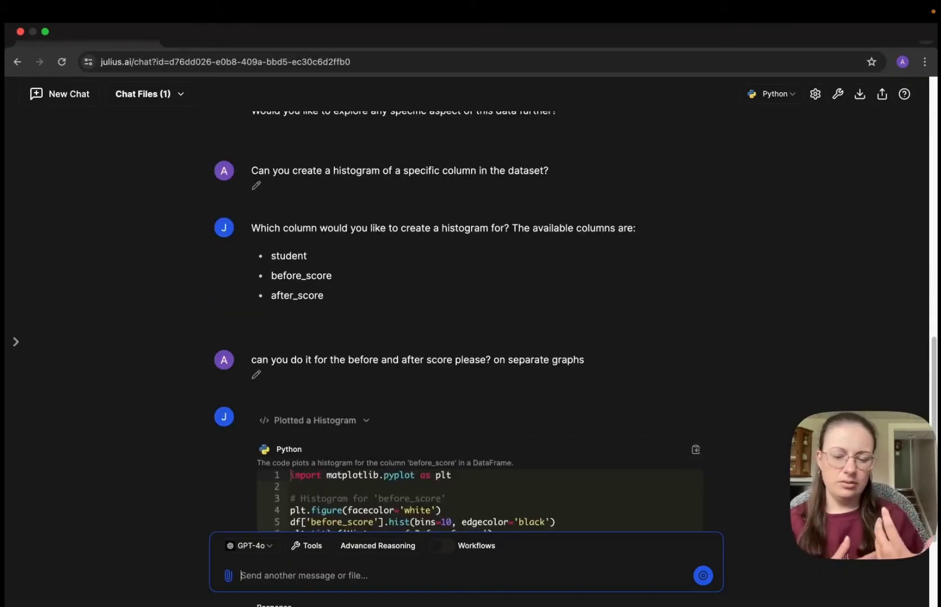
Send the question "what are the assumptions of a paired t-test?".
scroll(406, 491, down, 2)
scroll(410, 483, down, 2)
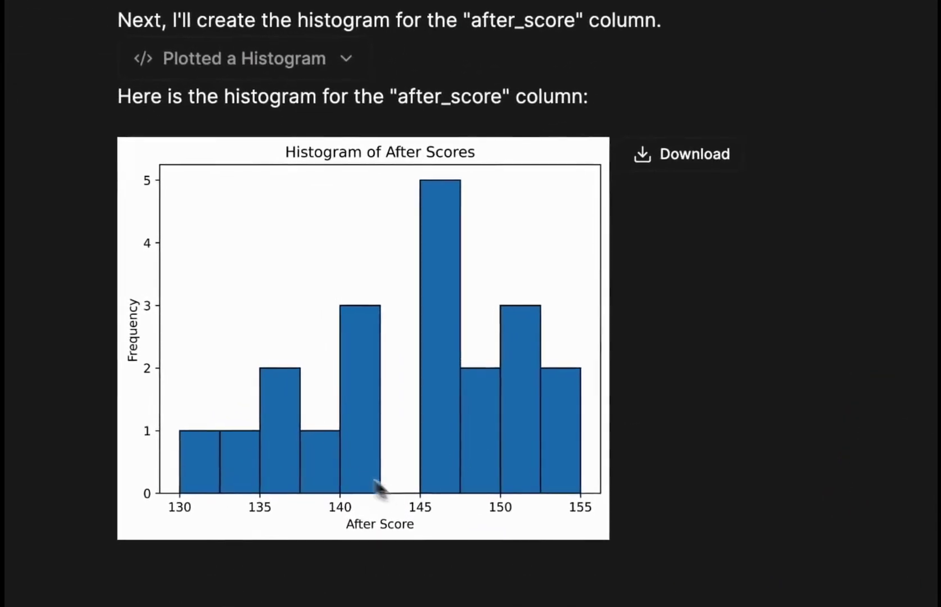
scroll(482, 384, up, 6)
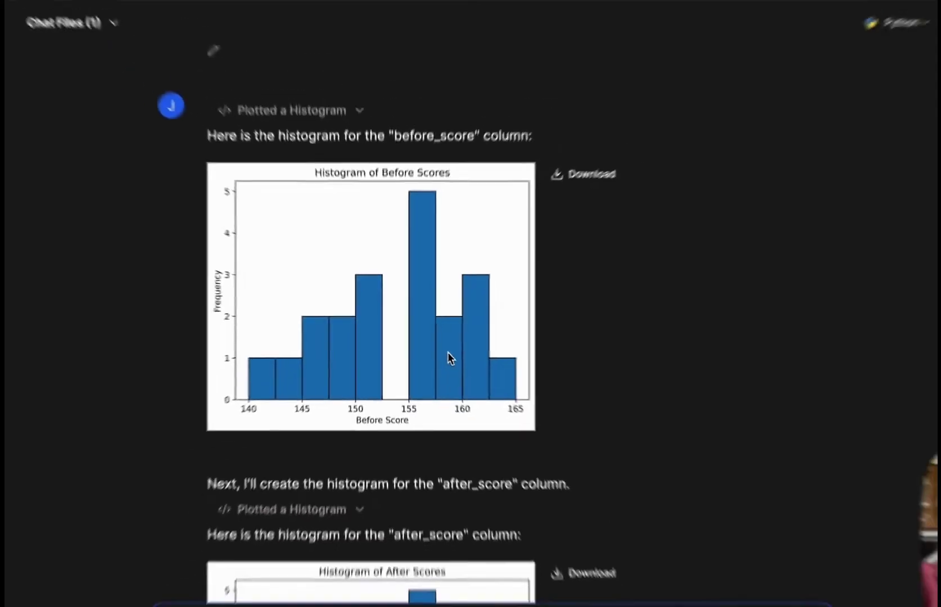
scroll(447, 354, down, 5)
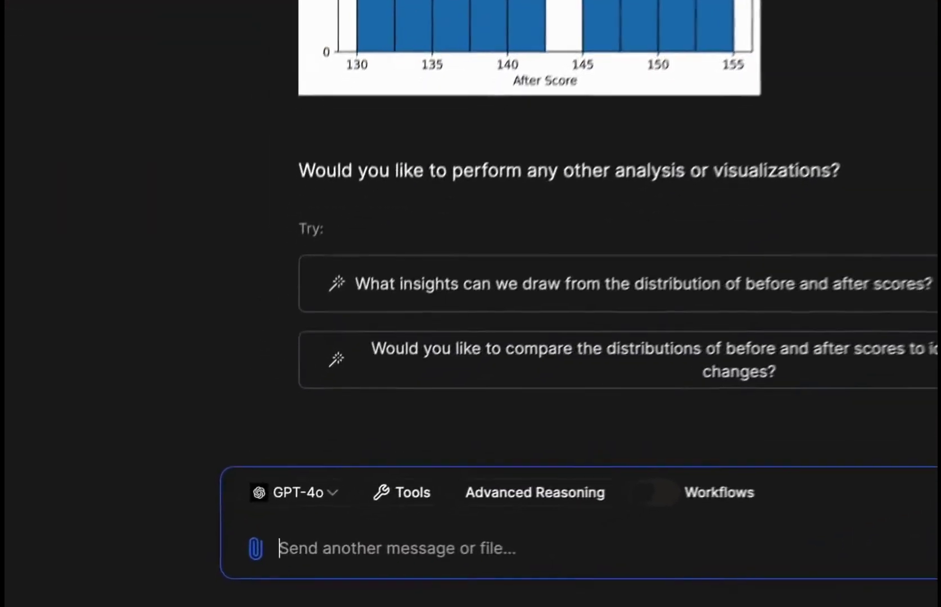
text(what are t)
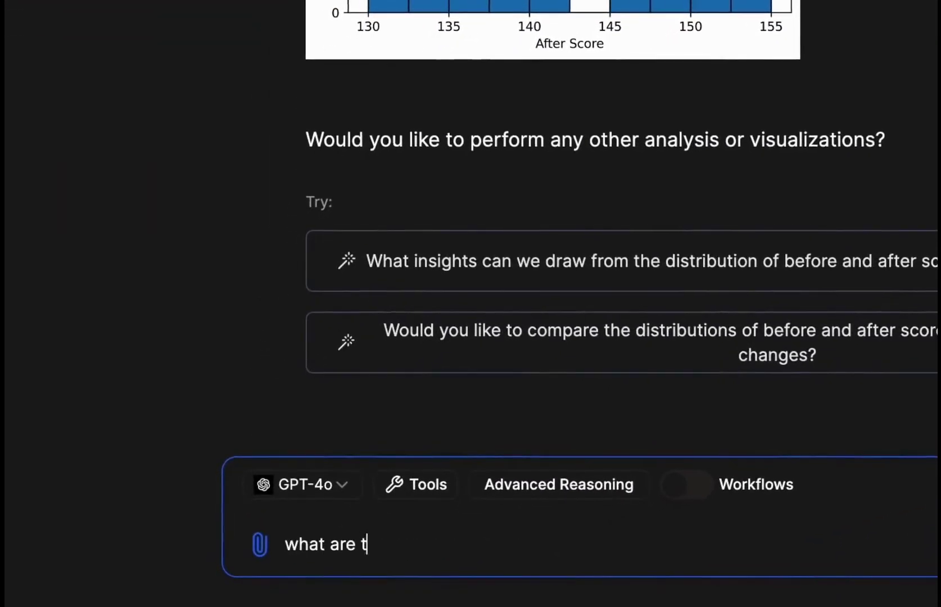
text(he assumntions of a paired t)
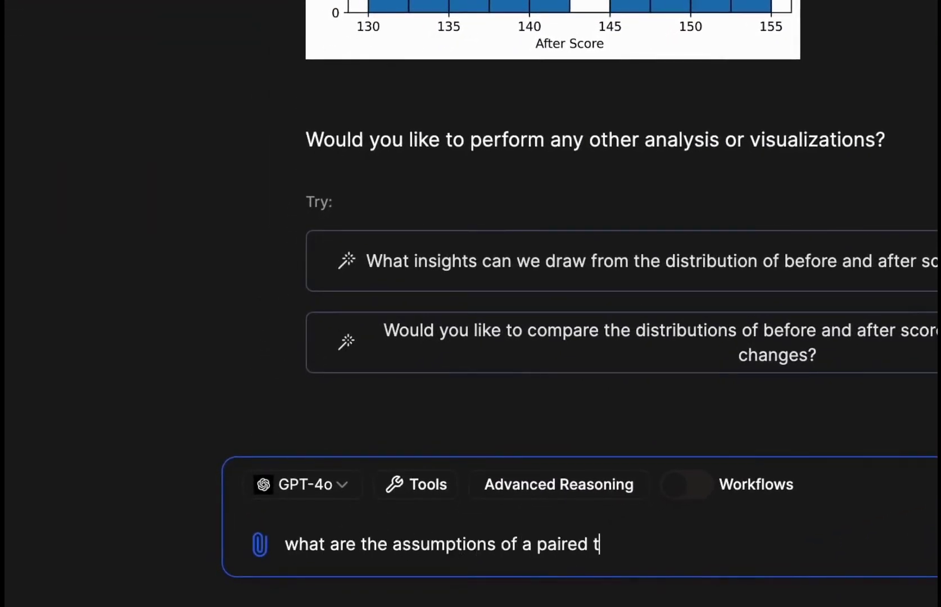
text(-test?)
key(Return)
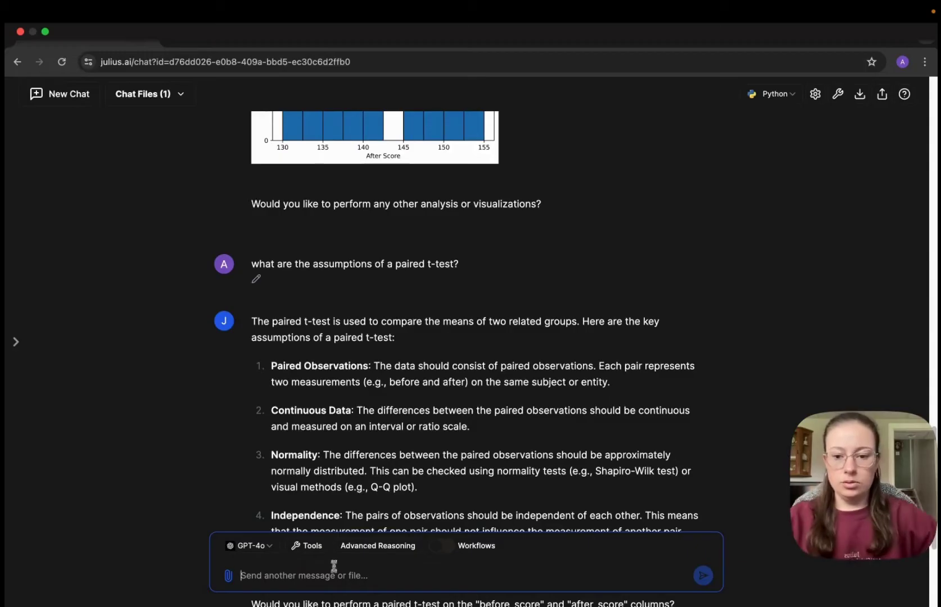
Send a request to perform the normality and outliers tests on both the before and after scores.
scroll(386, 492, down, 3)
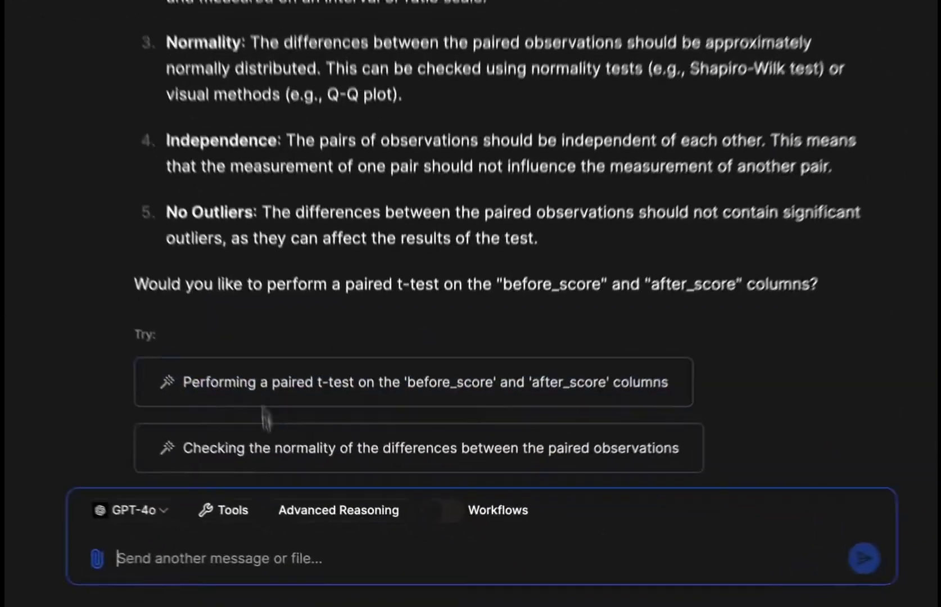
text(what i would like you to do is perform the normality,)
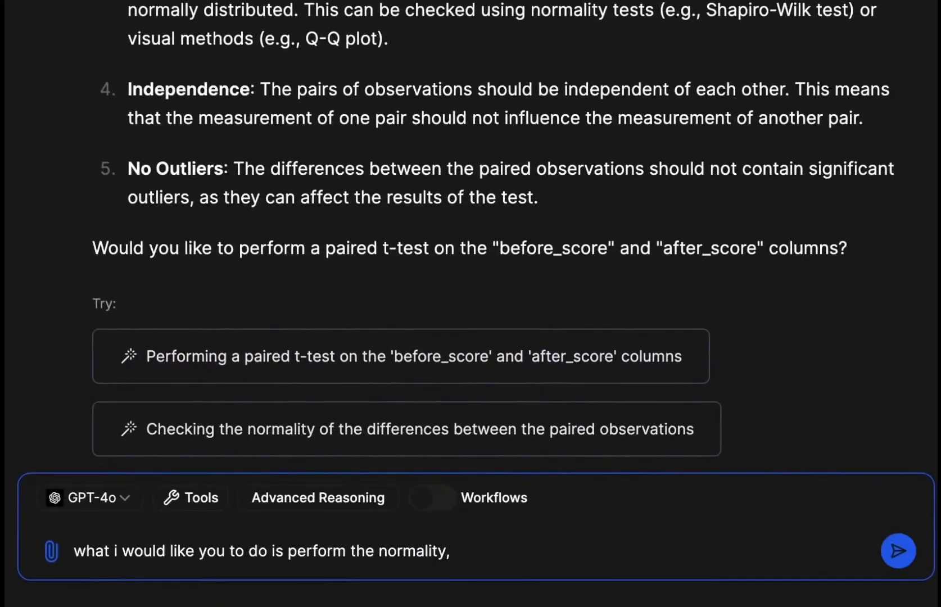
text( and outliers tests on both the before and after scores please)
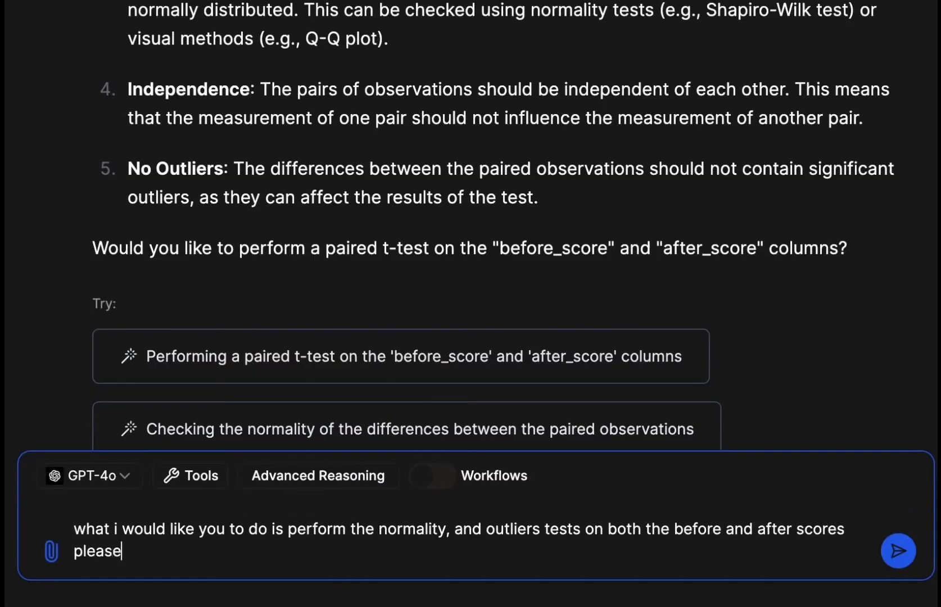
key(Return)
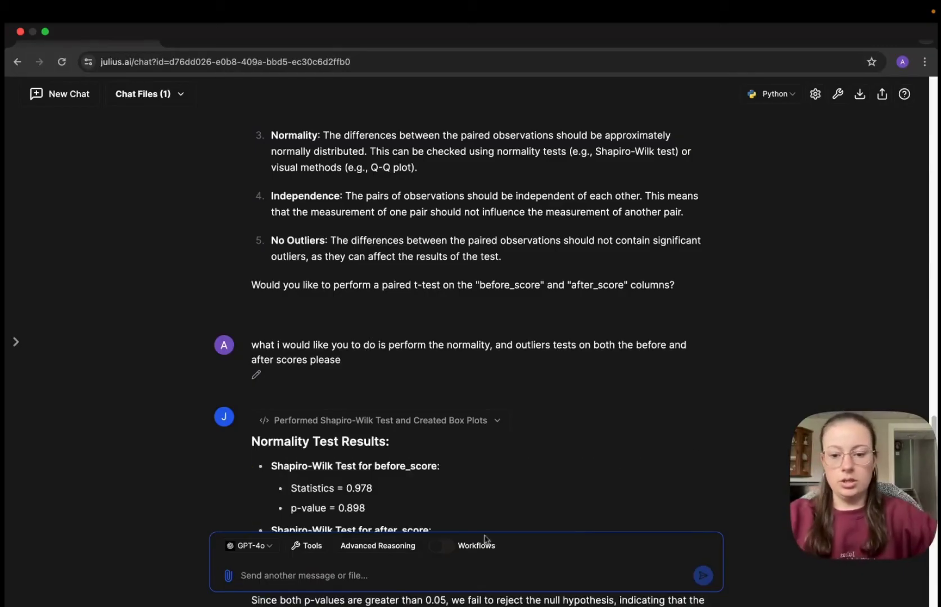
Submit the suggested request to perform the paired t-test on the 'before_score' and 'after_score' columns.
scroll(458, 403, down, 5)
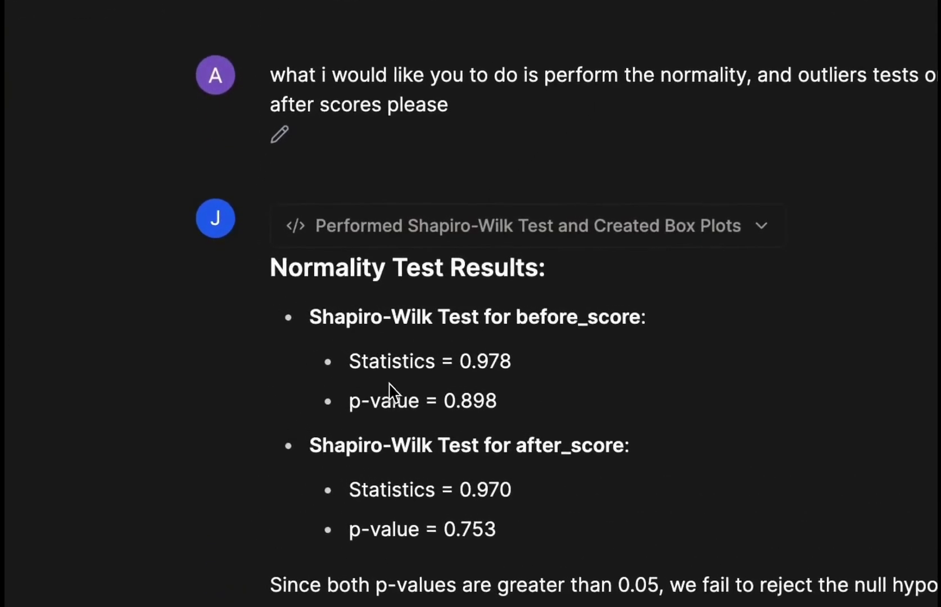
scroll(487, 378, down, 10)
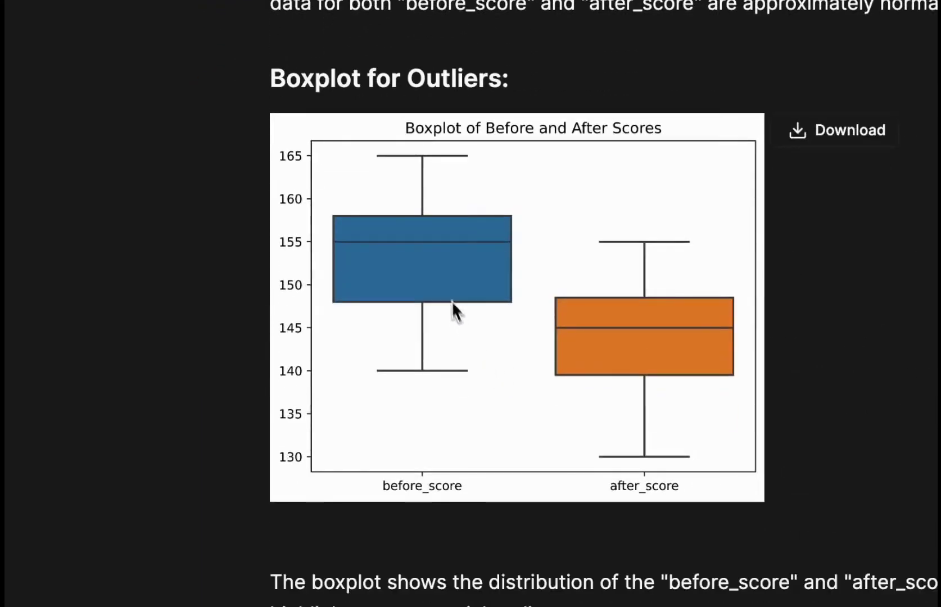
scroll(444, 264, up, 2)
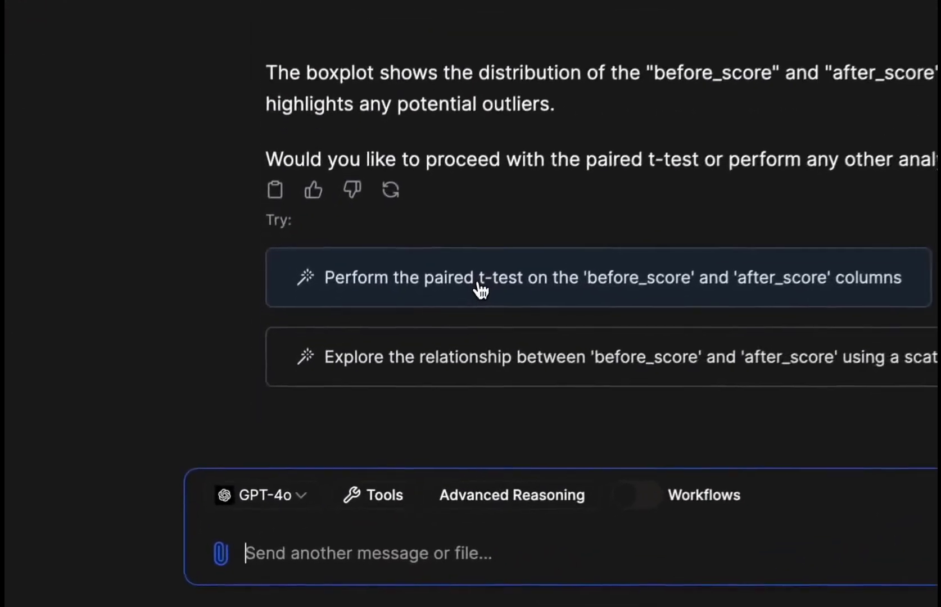
click(487, 283)
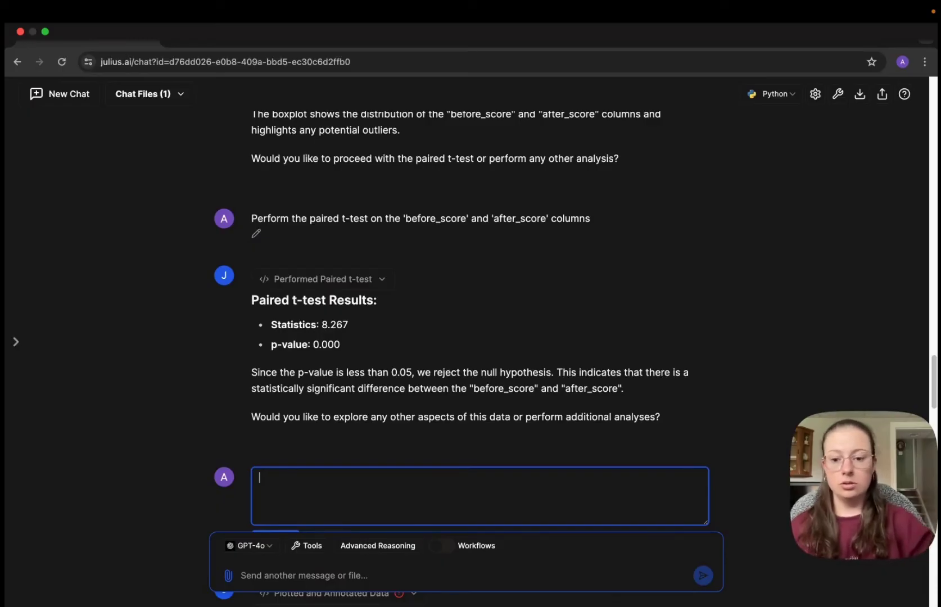
Paste the request for a visualization showing statistical significance with an asterisk into the empty message being edited and submit it.
right_click(306, 482)
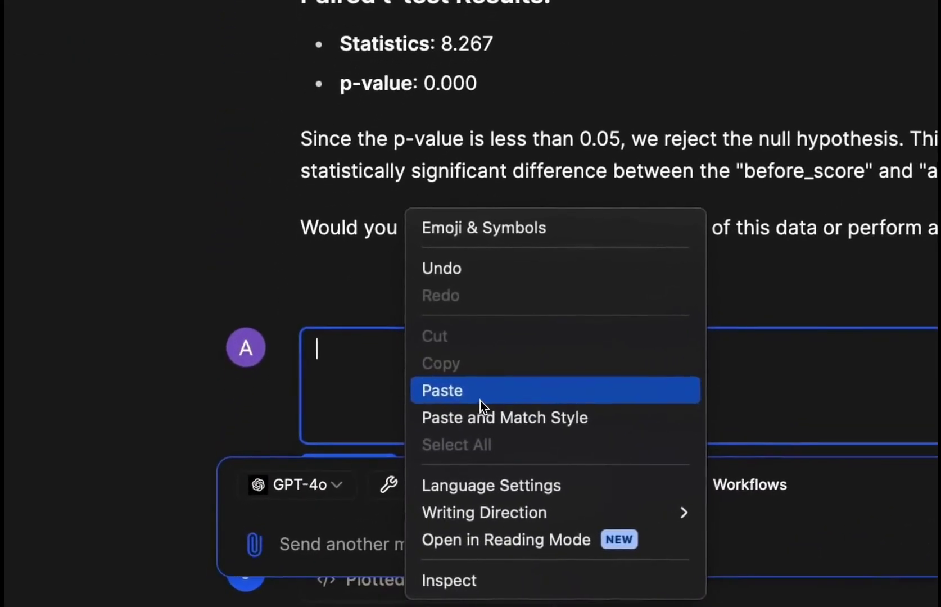
click(481, 390)
scroll(441, 428, down, 1)
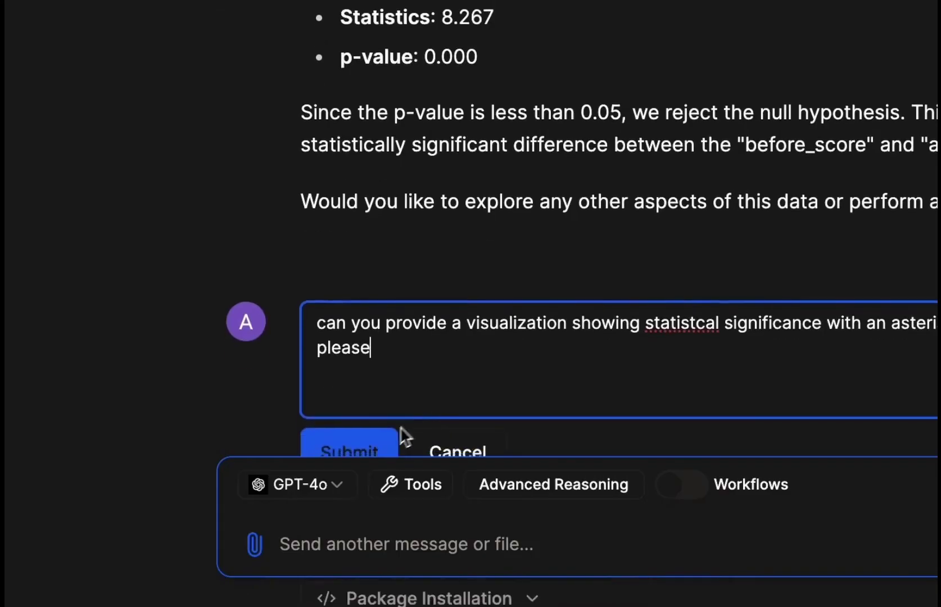
click(354, 433)
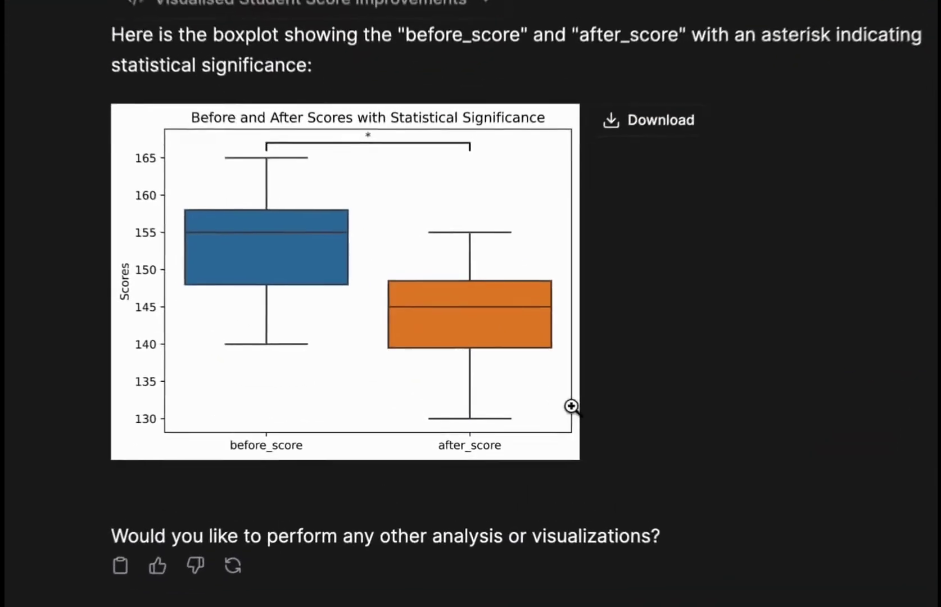
Write a new message asking to add another asterisk to the before and after scores boxplot.
click(380, 308)
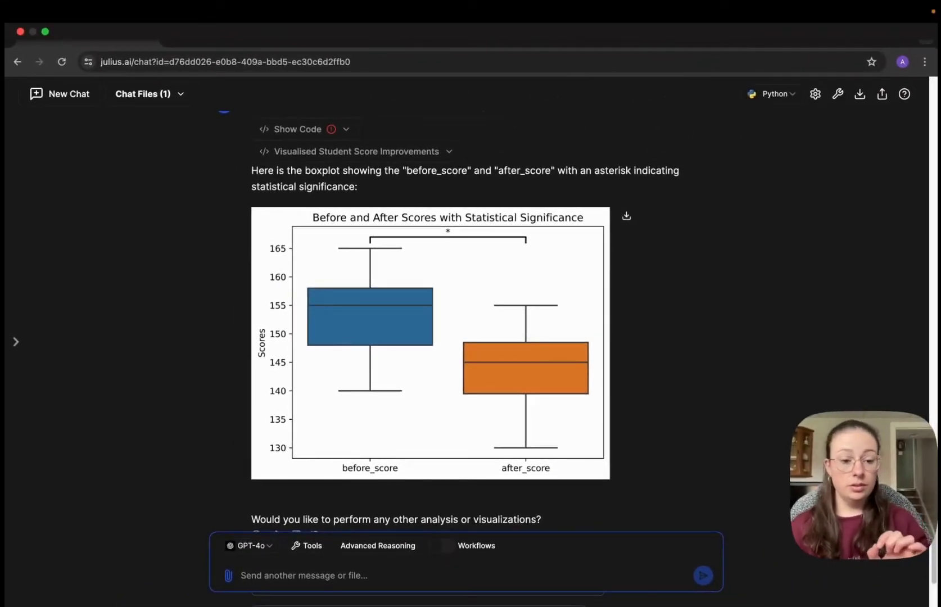
click(335, 579)
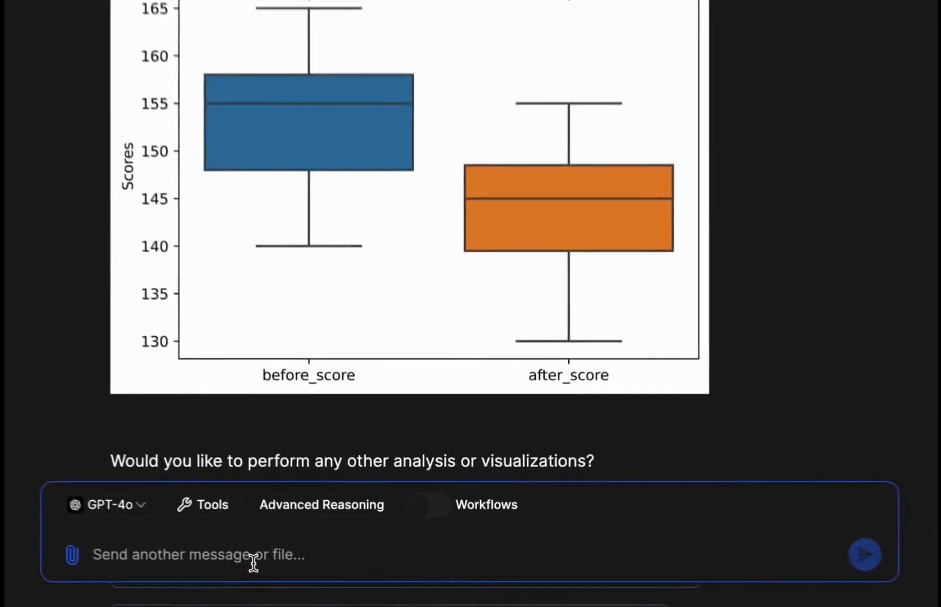
text(ian you add another asterisk)
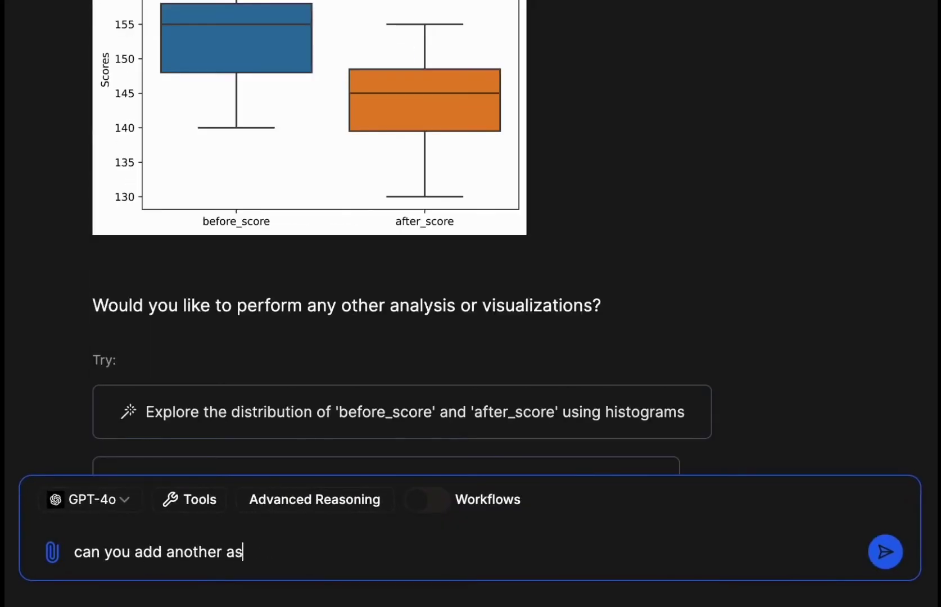